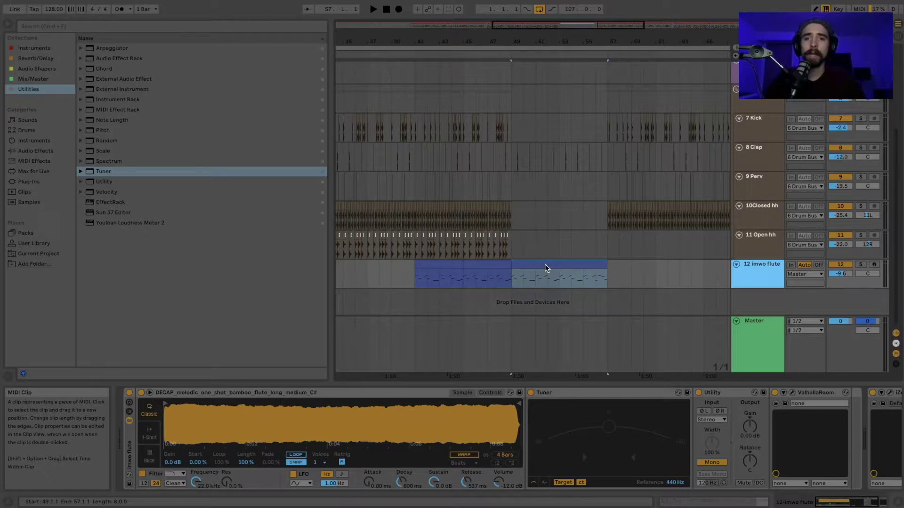
- Audition the arrangement, then create a Simpler MIDI track loaded with the DECAP bamboo flute long C# sample
{"action": "key", "text": "space"}
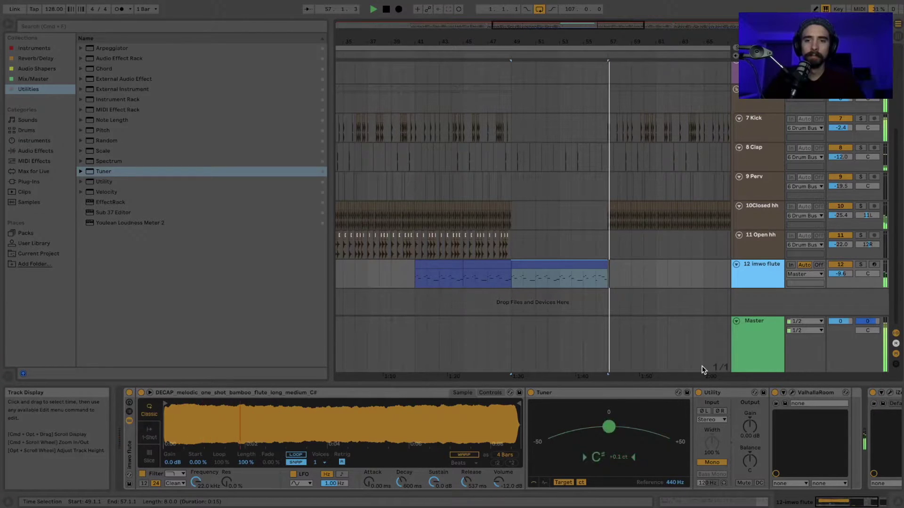
{"action": "key", "text": "space"}
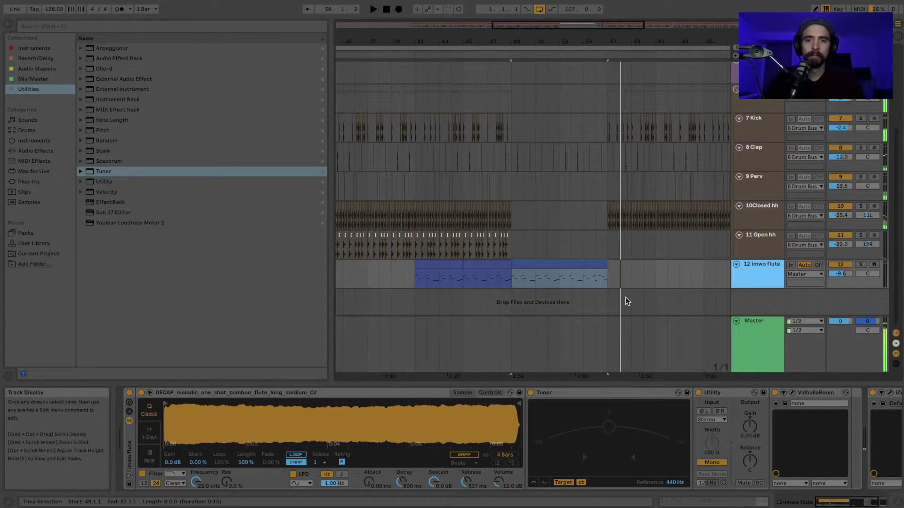
{"action": "left_click", "coordinate": [34, 48]}
{"action": "left_click_drag", "start_coordinate": [104, 89], "coordinate": [749, 291]}
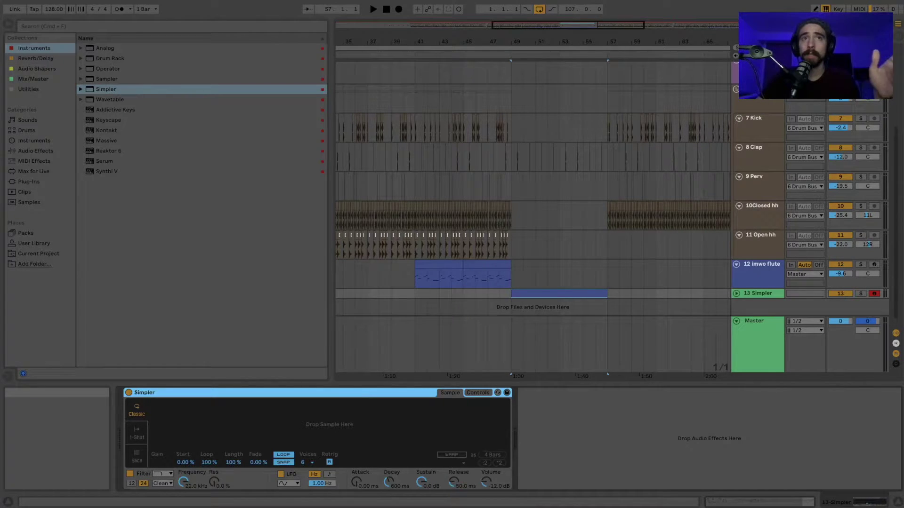
{"action": "left_click_drag", "start_coordinate": [470, 361], "coordinate": [373, 430]}
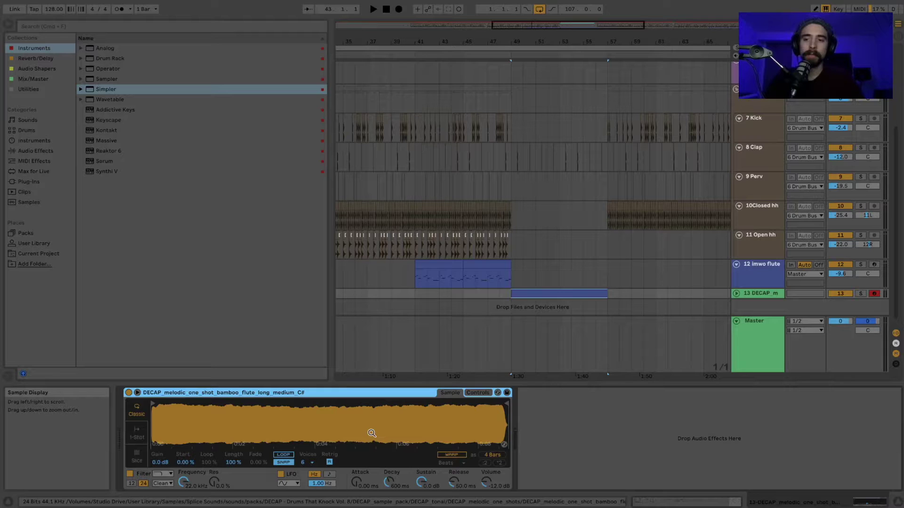
- Show automation lanes and add a Tuner from Utilities after the flute Simpler, then check the clip
{"action": "key", "text": "a"}
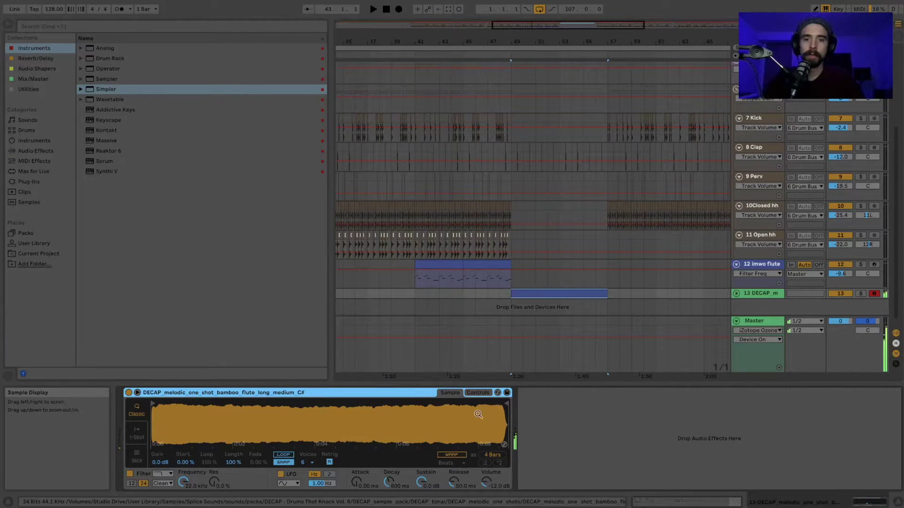
{"action": "left_click", "coordinate": [567, 395]}
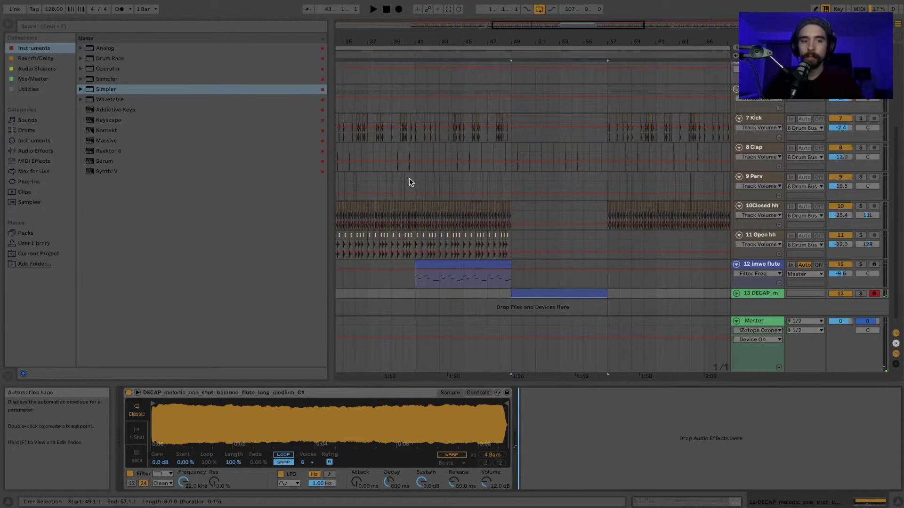
{"action": "left_click", "coordinate": [43, 78]}
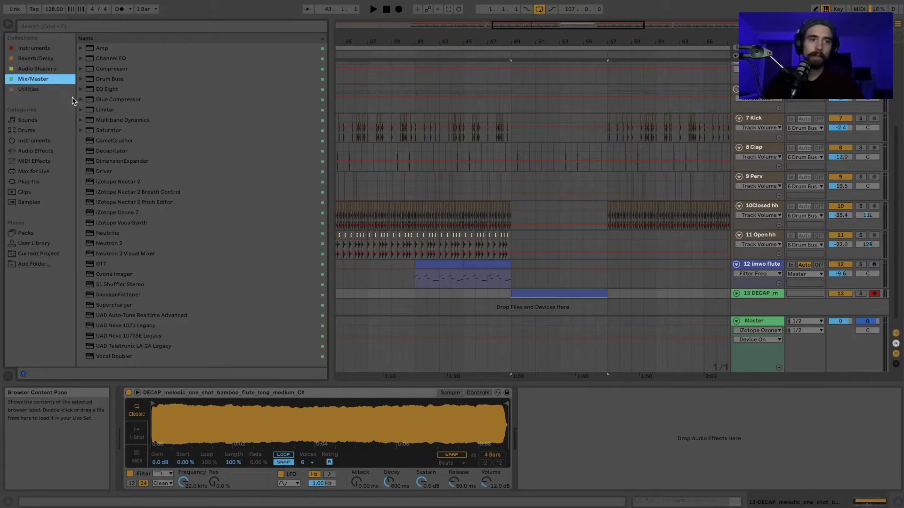
{"action": "left_click", "coordinate": [58, 69]}
{"action": "left_click", "coordinate": [47, 86]}
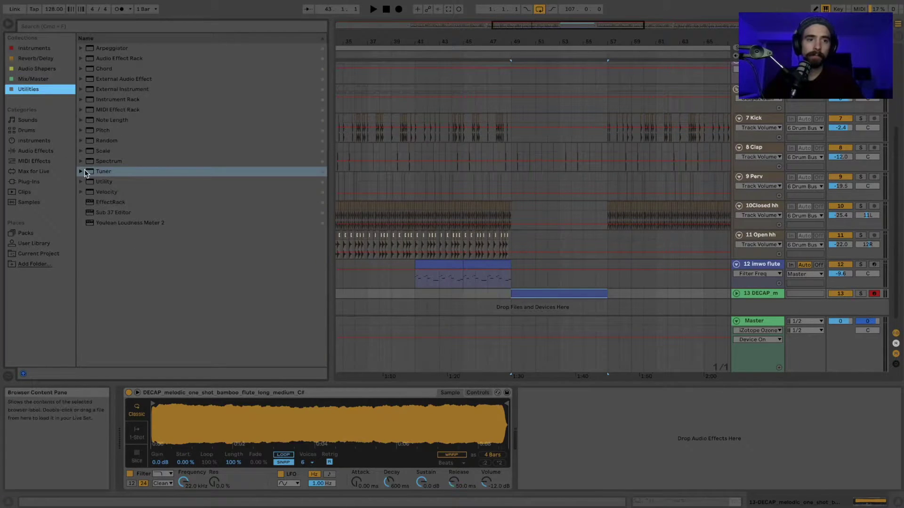
{"action": "left_click_drag", "start_coordinate": [84, 170], "coordinate": [514, 419]}
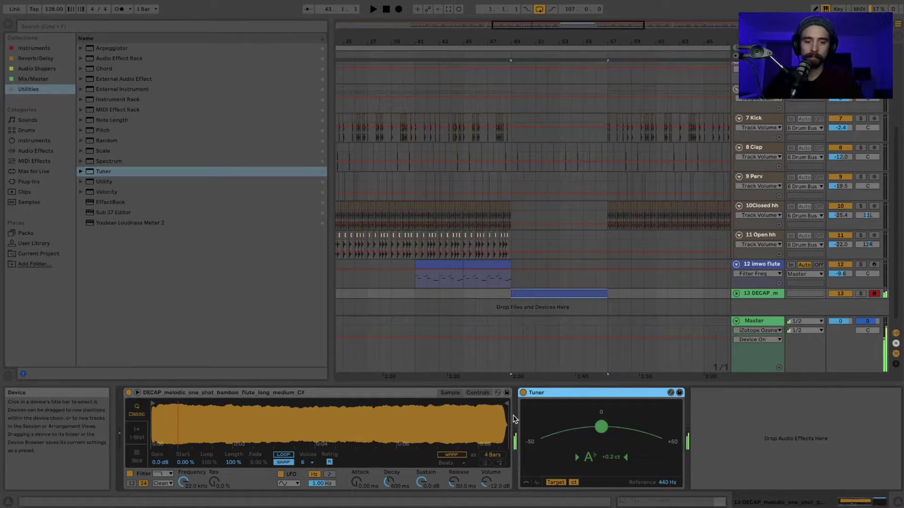
{"action": "double_click", "coordinate": [569, 295]}
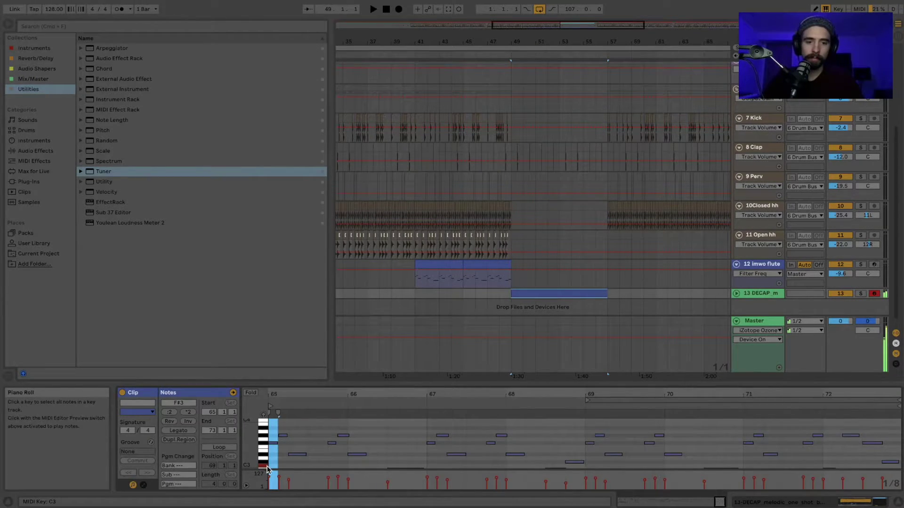
{"action": "double_click", "coordinate": [758, 294]}
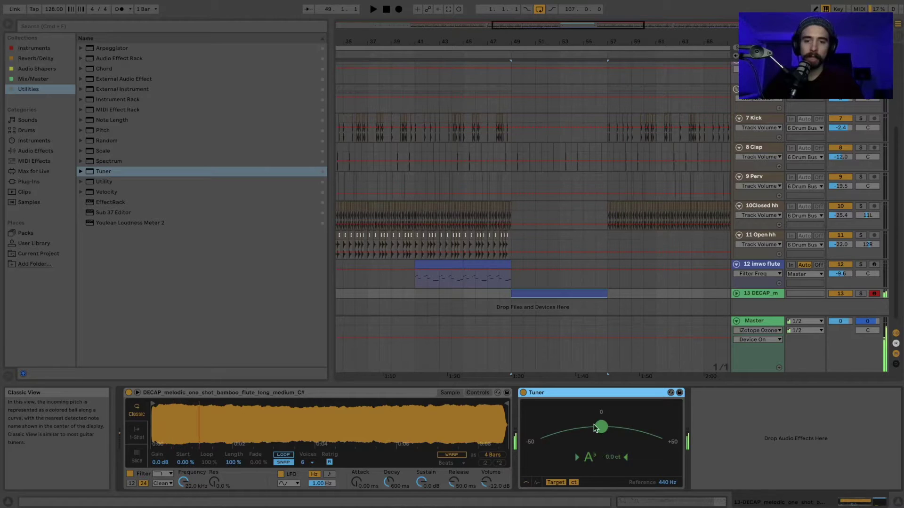
- Transpose the flute Simpler up +4 st so the Tuner reads C at 0.0 cents
{"action": "left_click", "coordinate": [478, 393]}
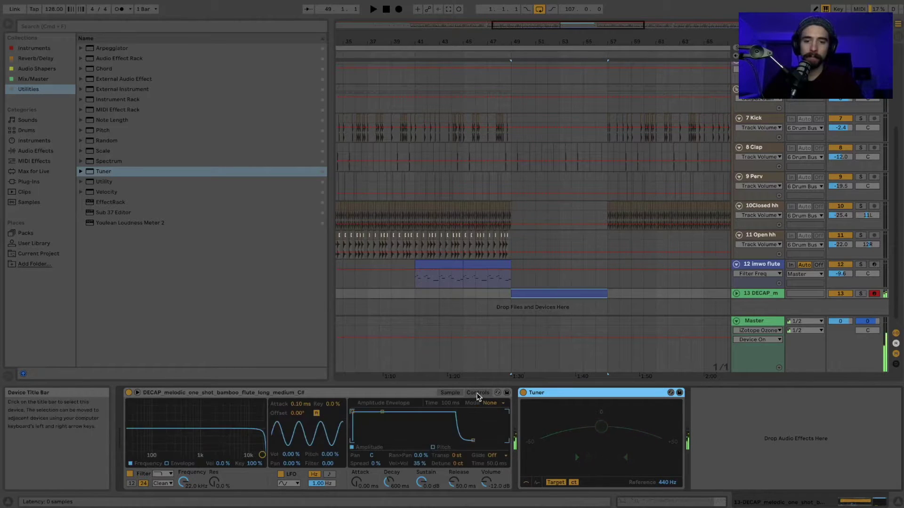
{"action": "left_click", "coordinate": [456, 456]}
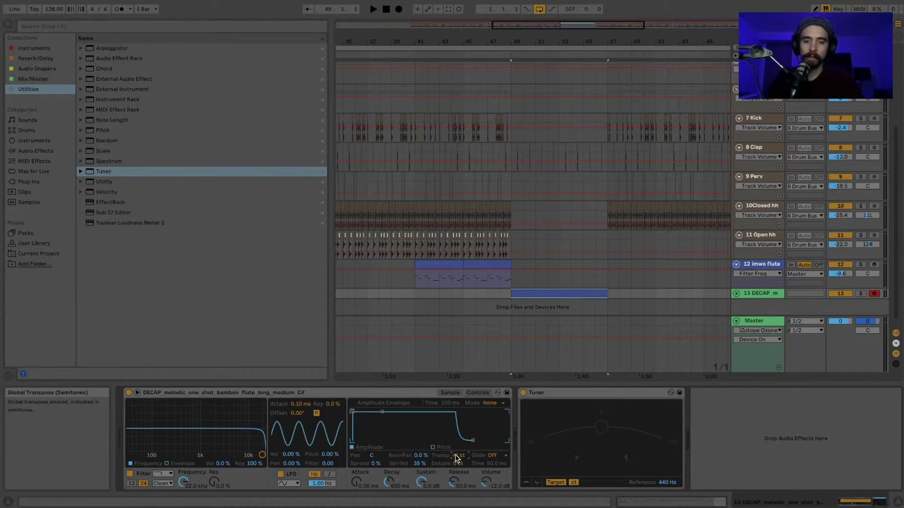
{"action": "left_click", "coordinate": [677, 450]}
{"action": "left_click_drag", "start_coordinate": [456, 456], "coordinate": [455, 462]}
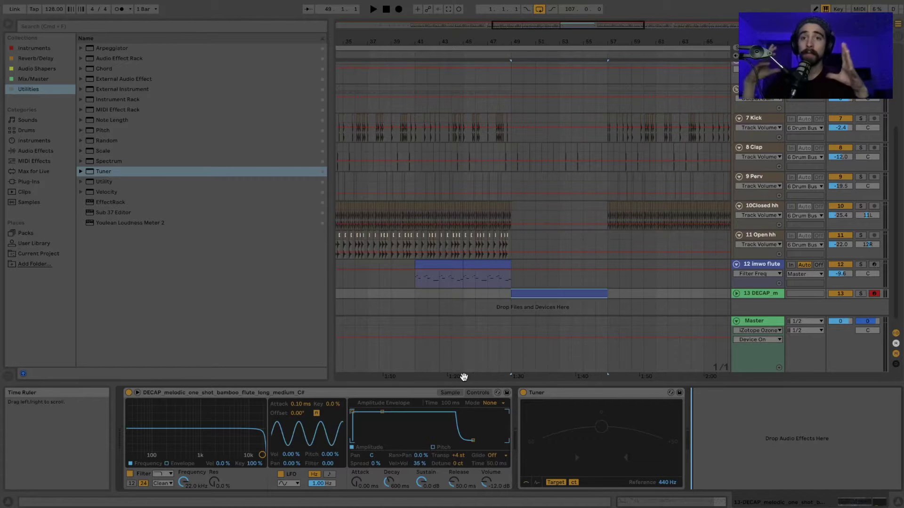
{"action": "key", "text": "a"}
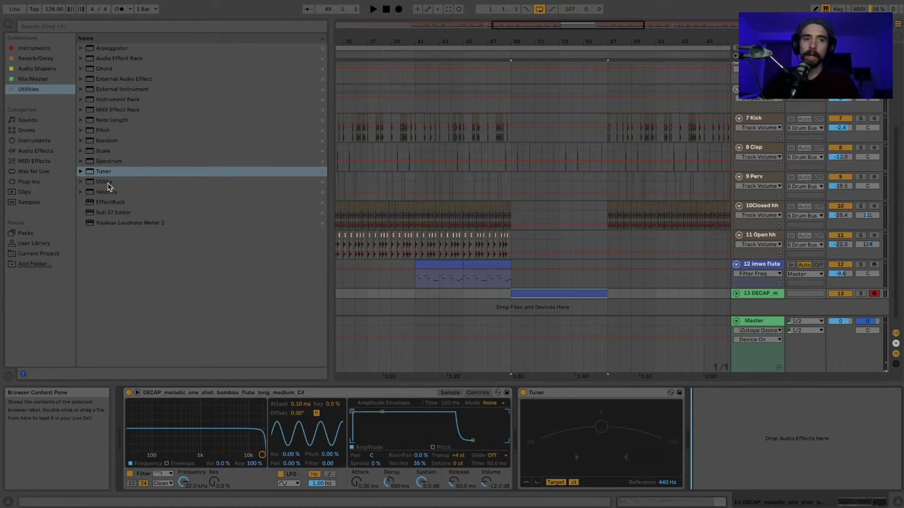
- Add a Utility device from the Utilities list after the Tuner on the flute track
{"action": "left_click", "coordinate": [94, 181]}
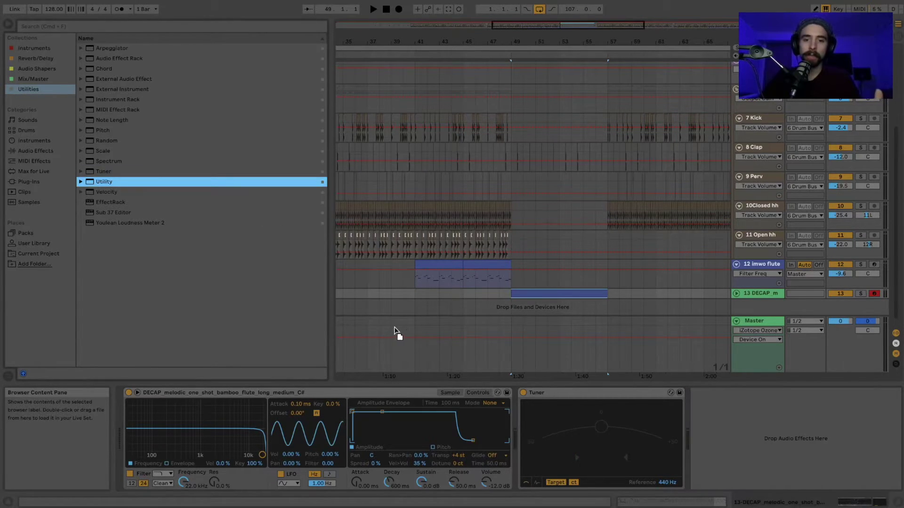
{"action": "left_click_drag", "start_coordinate": [759, 487], "coordinate": [759, 488]}
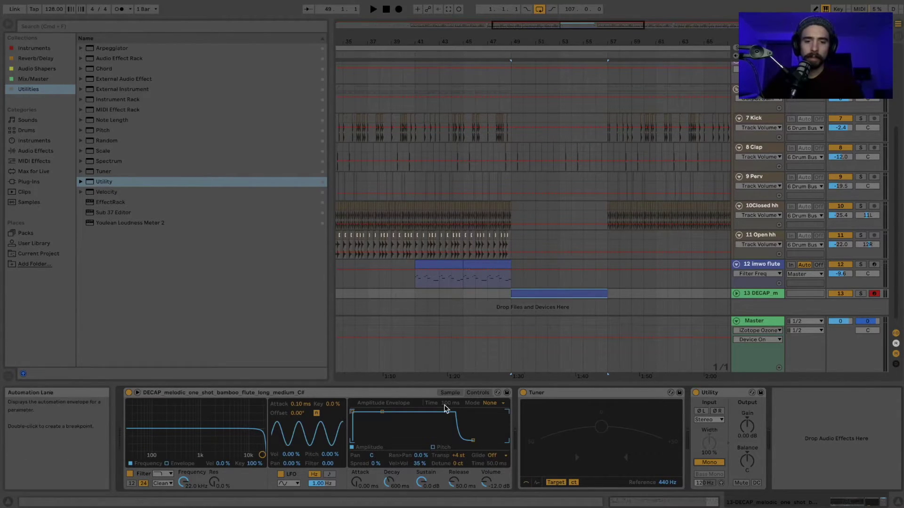
- Set Simpler's Glide chooser to Glide and settle the glide time around 45 ms
{"action": "left_click_drag", "start_coordinate": [496, 455], "coordinate": [498, 452]}
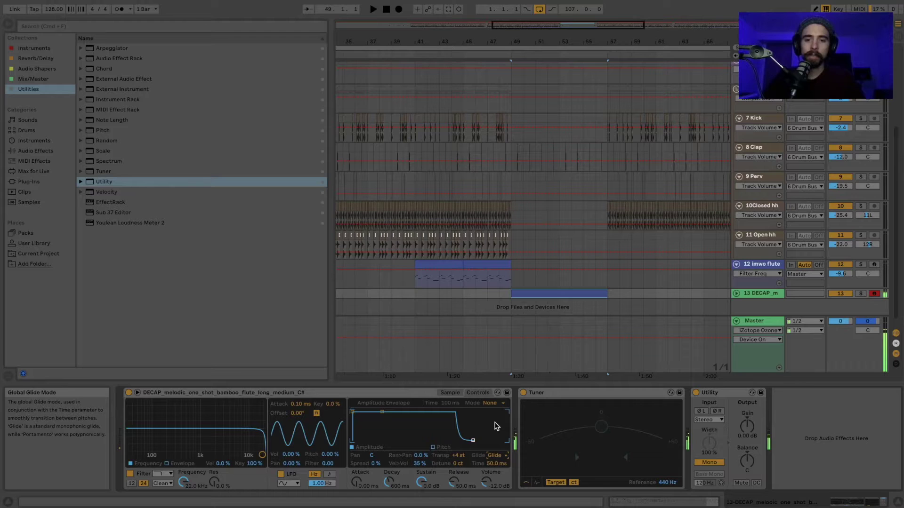
{"action": "left_click_drag", "start_coordinate": [490, 464], "coordinate": [490, 445]}
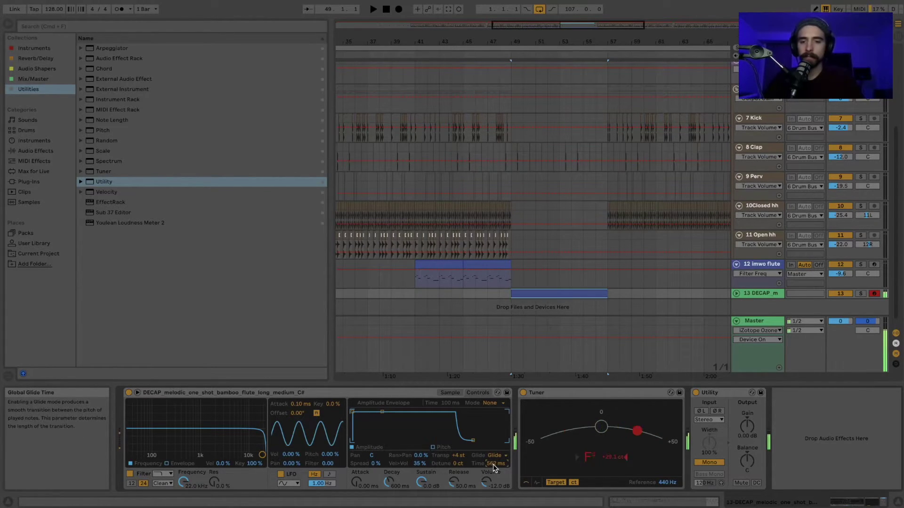
{"action": "left_click_drag", "start_coordinate": [493, 464], "coordinate": [493, 445]}
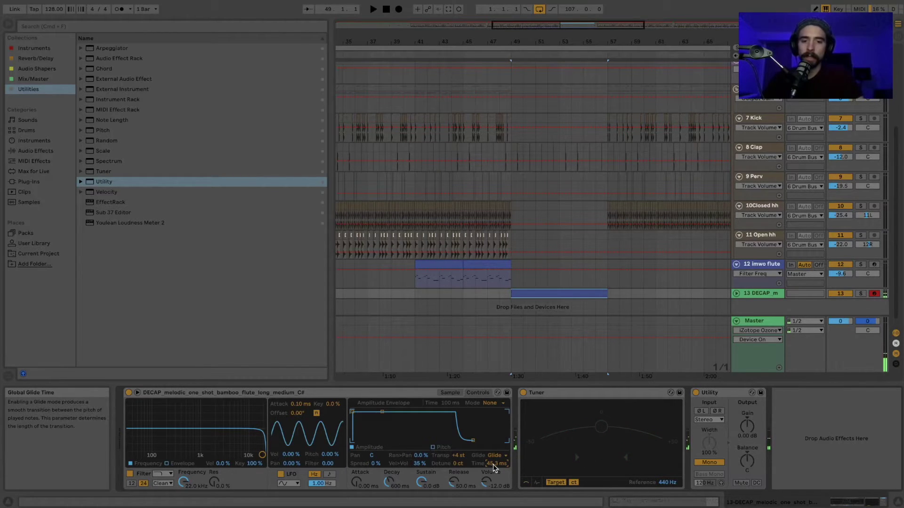
- Limit the flute Simpler to 1 voice on its Sample page
{"action": "left_click", "coordinate": [451, 393]}
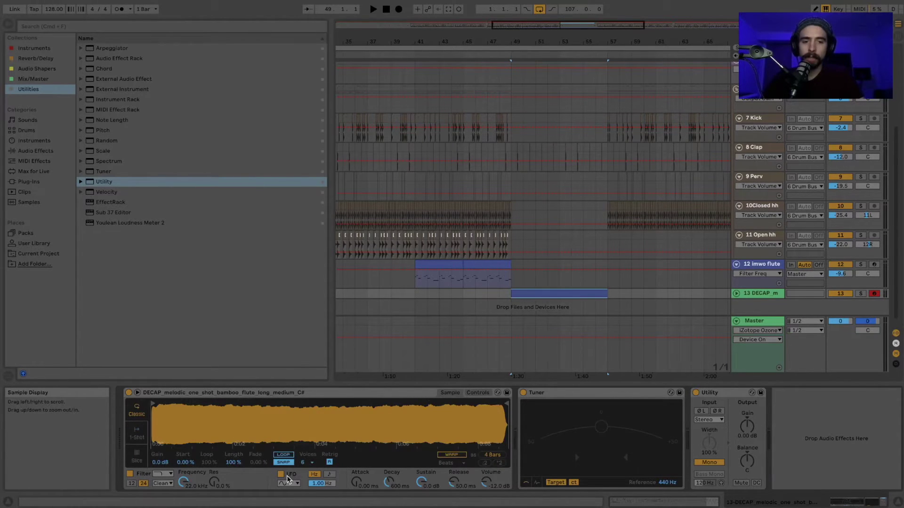
{"action": "left_click", "coordinate": [304, 463]}
{"action": "left_click", "coordinate": [311, 340]}
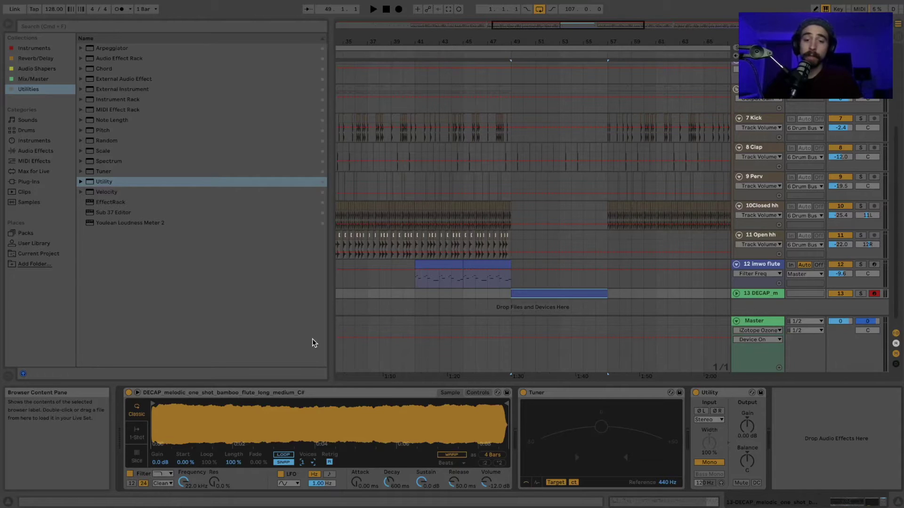
{"action": "left_click", "coordinate": [486, 394]}
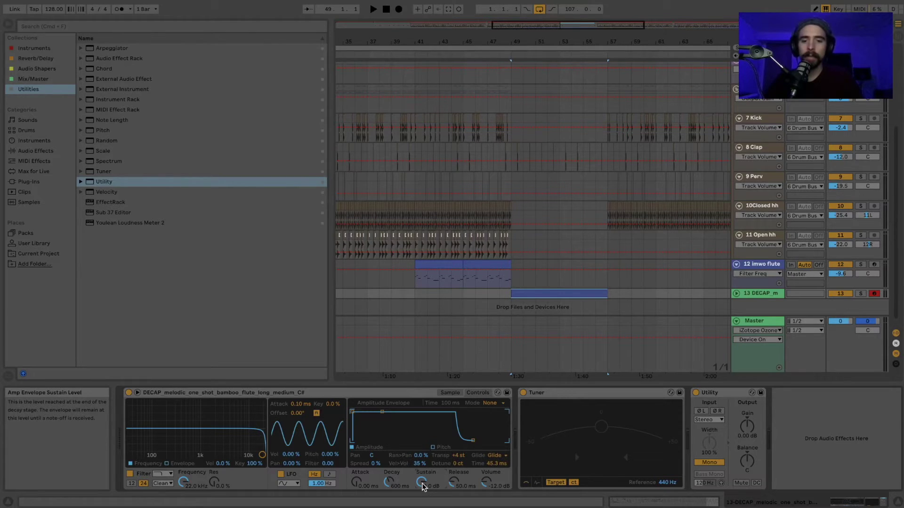
- Shape Simpler's amp envelope: sustain -inf dB, decay 1.29 s, release lengthened then eased back
{"action": "left_click_drag", "start_coordinate": [422, 486], "coordinate": [422, 504]}
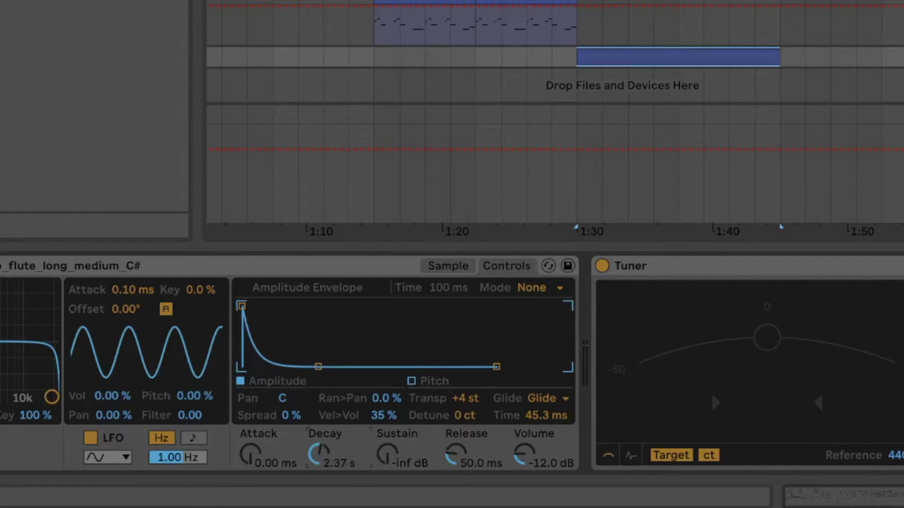
{"action": "mouse_move", "coordinate": [318, 452]}
{"action": "left_mouse_down"}
{"action": "mouse_move", "coordinate": [319, 464]}
{"action": "mouse_move", "coordinate": [315, 454]}
{"action": "left_mouse_up"}
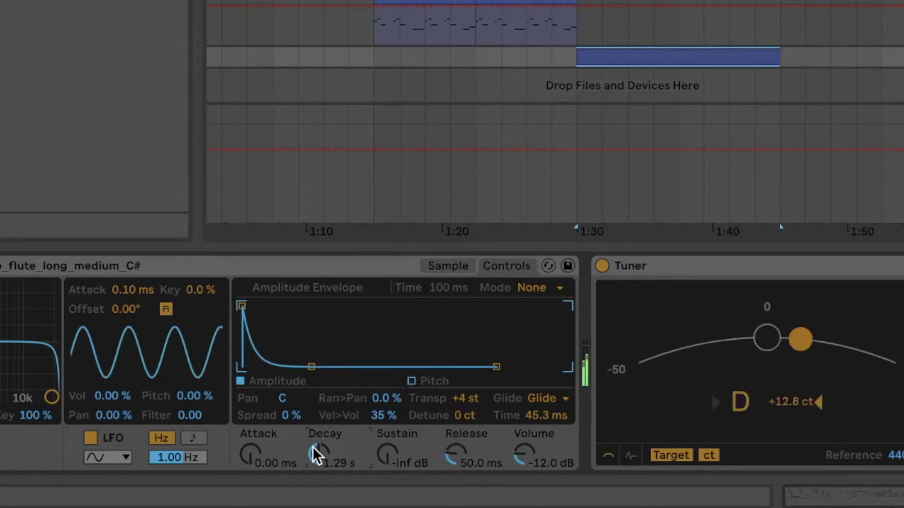
{"action": "left_click_drag", "start_coordinate": [452, 445], "coordinate": [452, 414]}
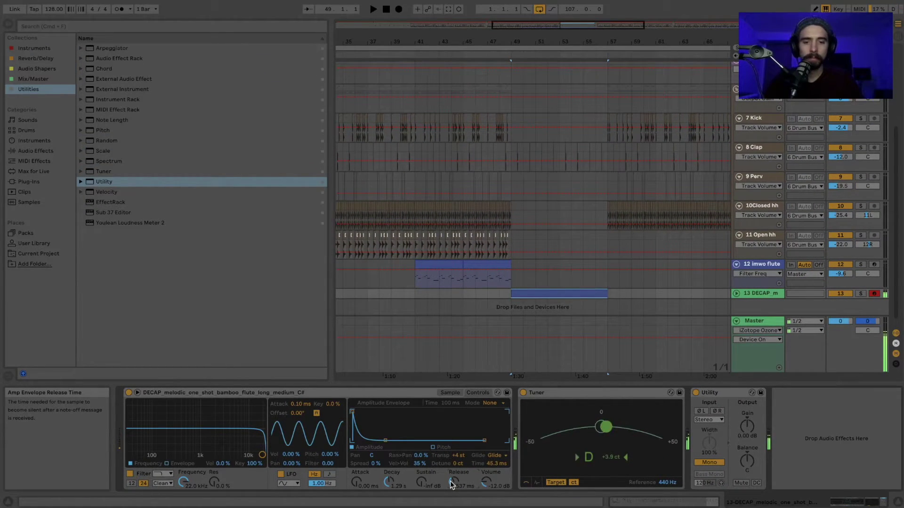
{"action": "left_click_drag", "start_coordinate": [451, 485], "coordinate": [422, 462]}
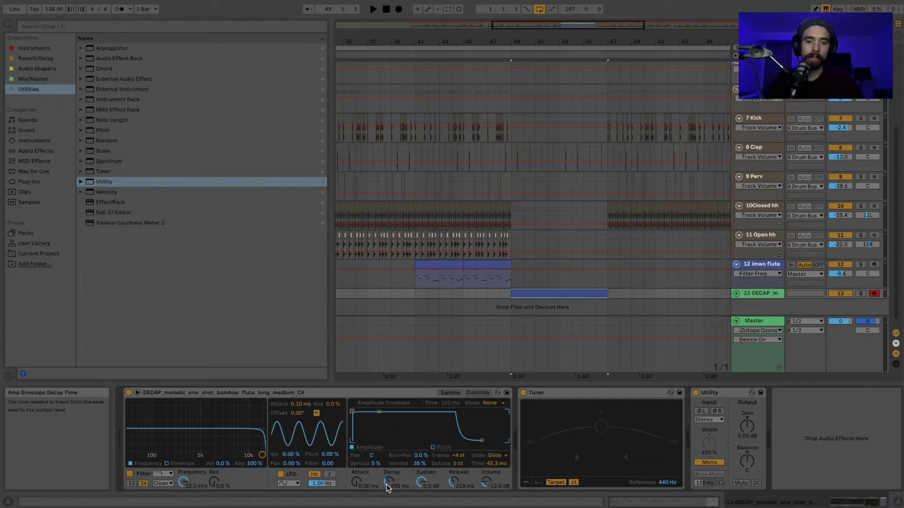
- Audition the flute with a note, then play and stop the selected DECAP clip
{"action": "key", "text": "a"}
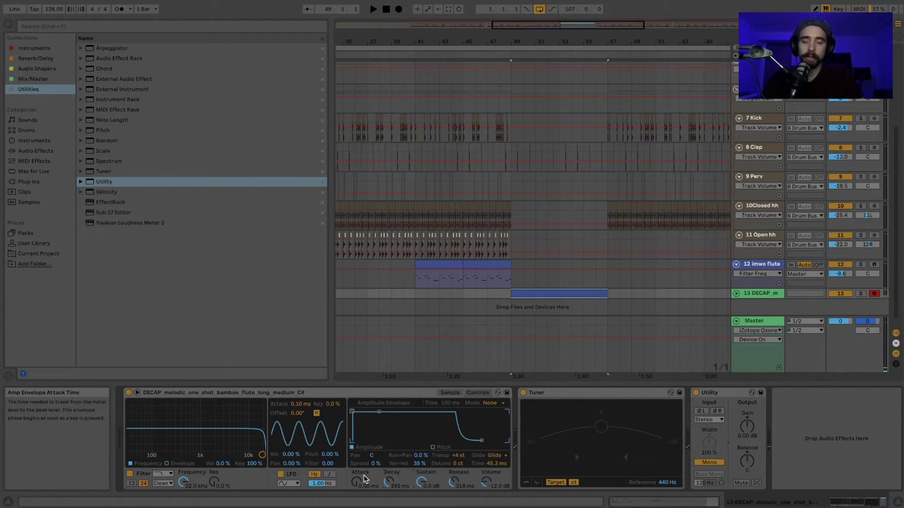
{"action": "left_click", "coordinate": [562, 289]}
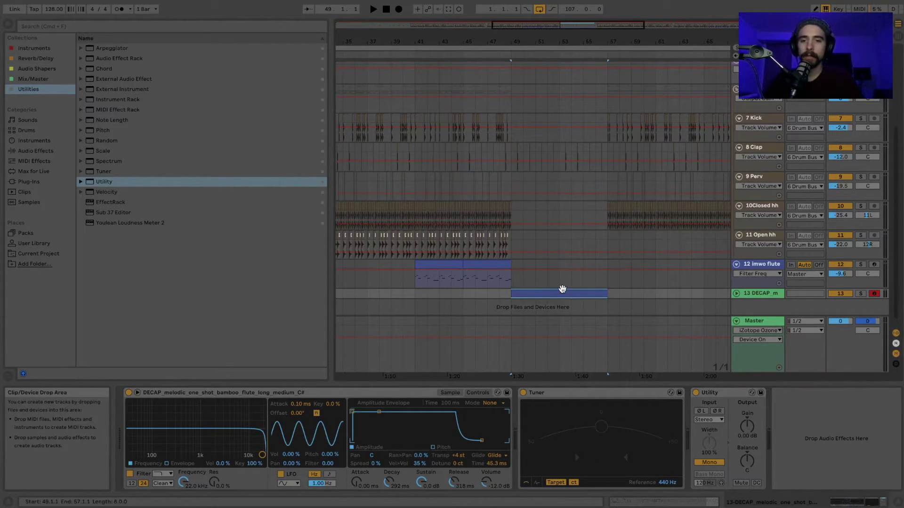
{"action": "key", "text": "space"}
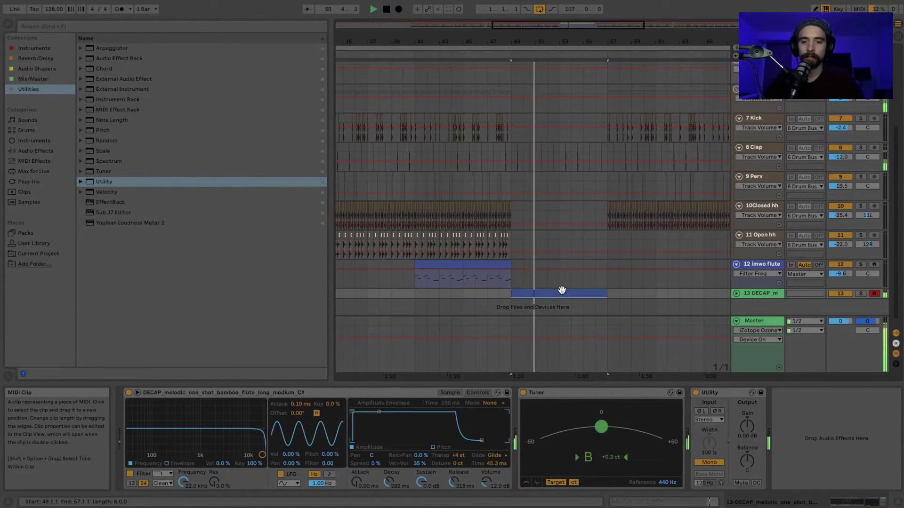
{"action": "key", "text": "space"}
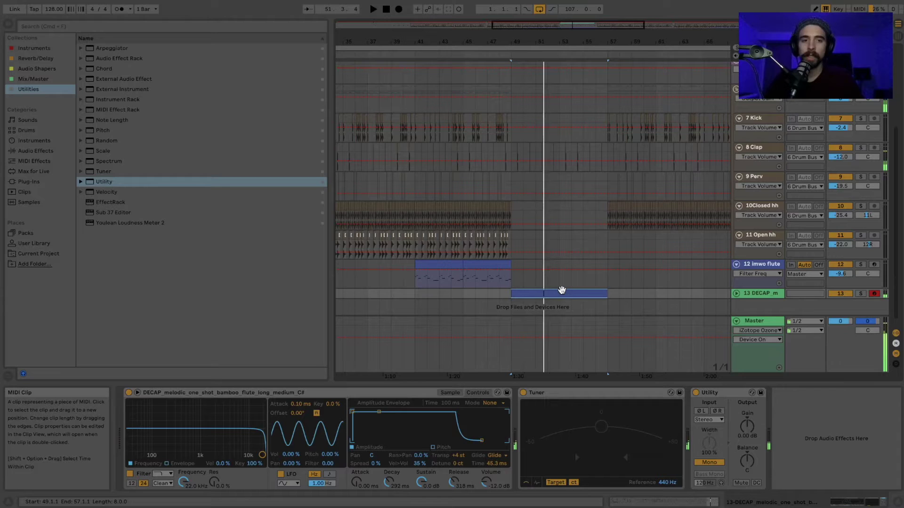
- Add ValhallaRoom from Reverb/Delay after Utility and lower its mix to about 30%
{"action": "left_click", "coordinate": [449, 392]}
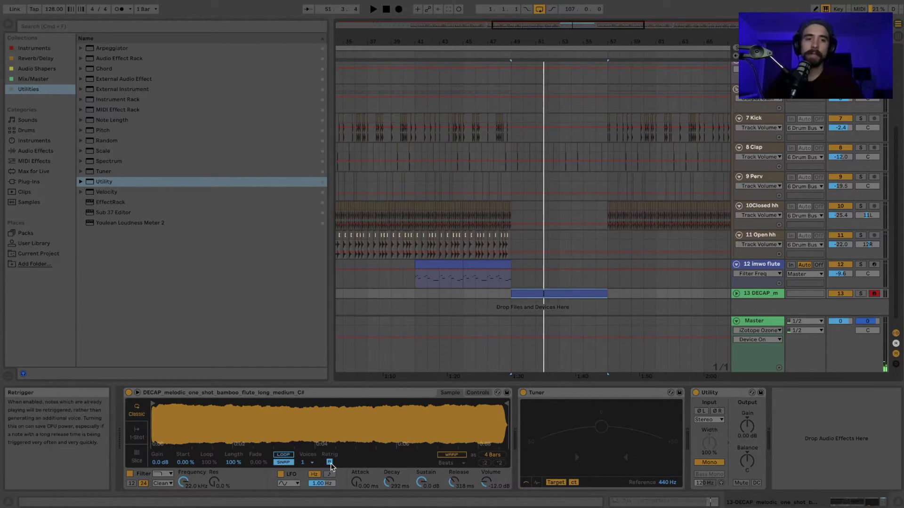
{"action": "left_click", "coordinate": [40, 79]}
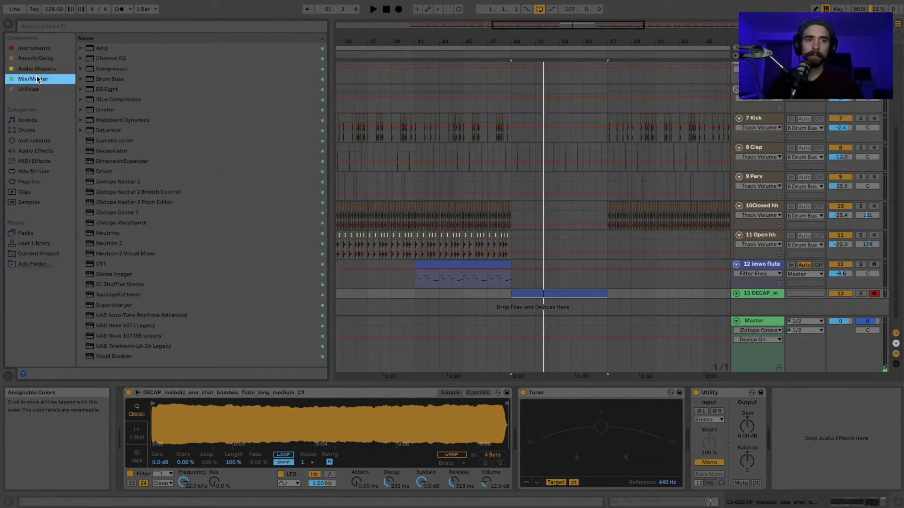
{"action": "left_click", "coordinate": [37, 59]}
{"action": "left_click_drag", "start_coordinate": [107, 171], "coordinate": [767, 444]}
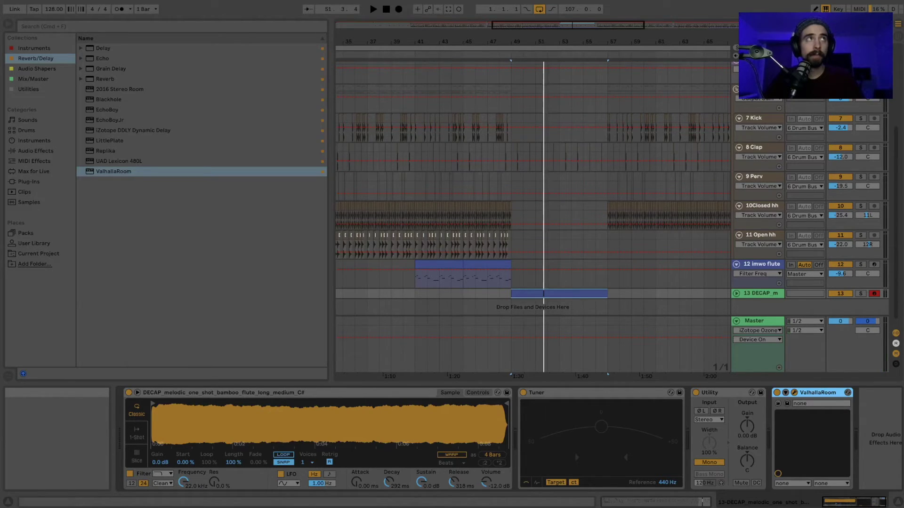
{"action": "key", "text": "super+alt+p"}
{"action": "left_click_drag", "start_coordinate": [263, 233], "coordinate": [268, 314]}
- Close the ValhallaRoom window, then group Simpler, Tuner, Utility and ValhallaRoom into an Instrument Rack
{"action": "key", "text": "super+alt+p"}
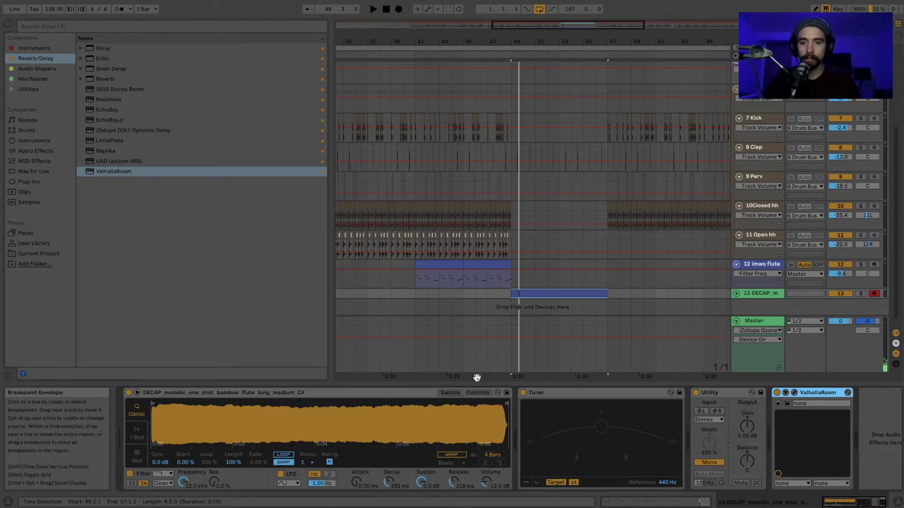
{"action": "left_click", "coordinate": [407, 392], "text": "shift"}
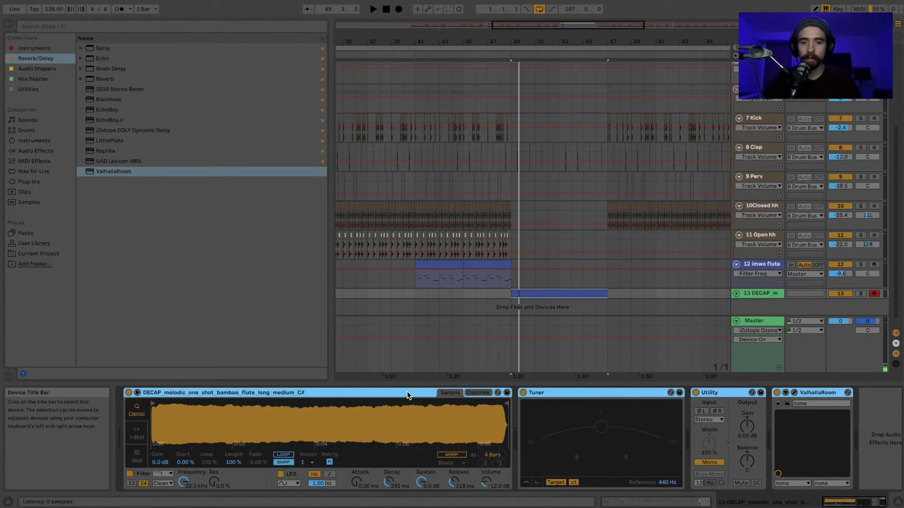
{"action": "right_click", "coordinate": [406, 391]}
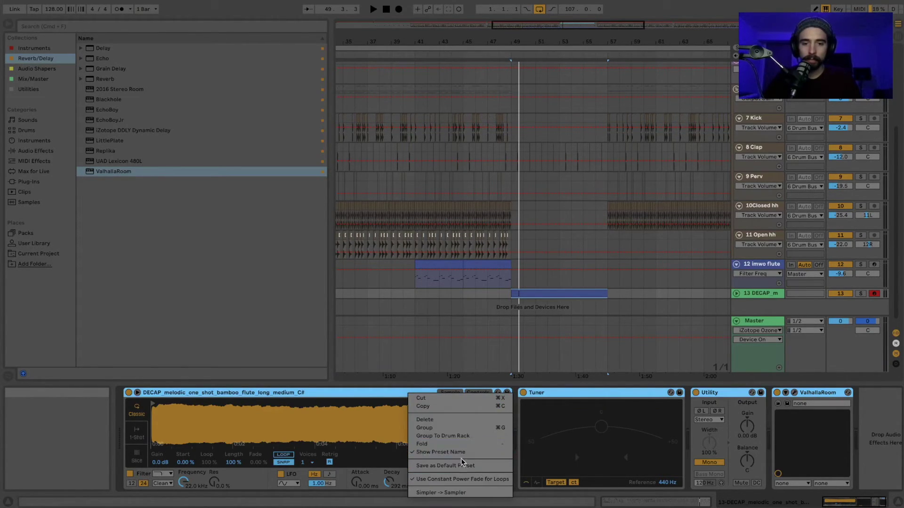
{"action": "left_click", "coordinate": [453, 428]}
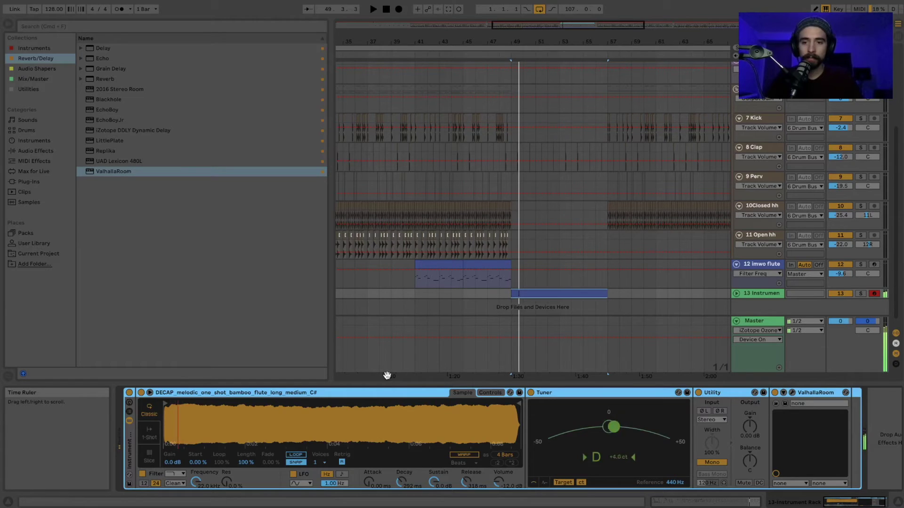
- Save the Instrument Rack to the User Library as the preset 'imwo flute 2.adg'
{"action": "left_click", "coordinate": [129, 487]}
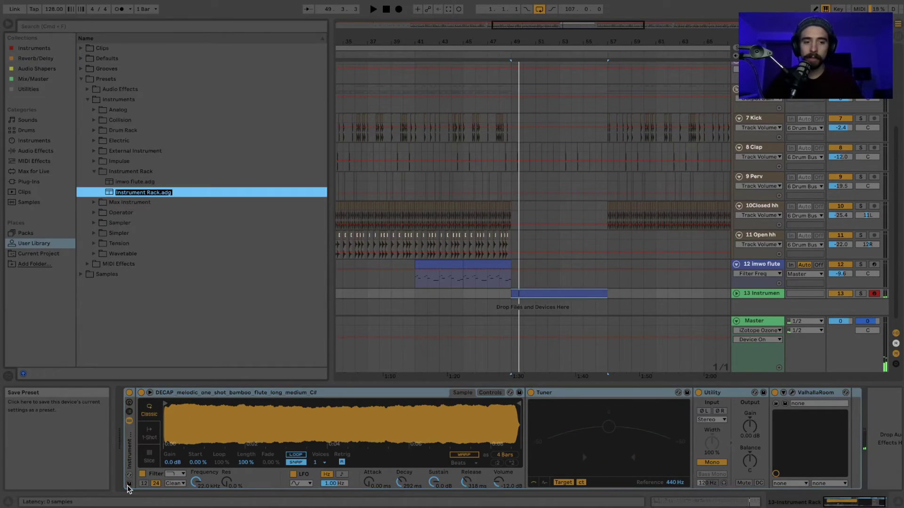
{"action": "type", "text": "im"}
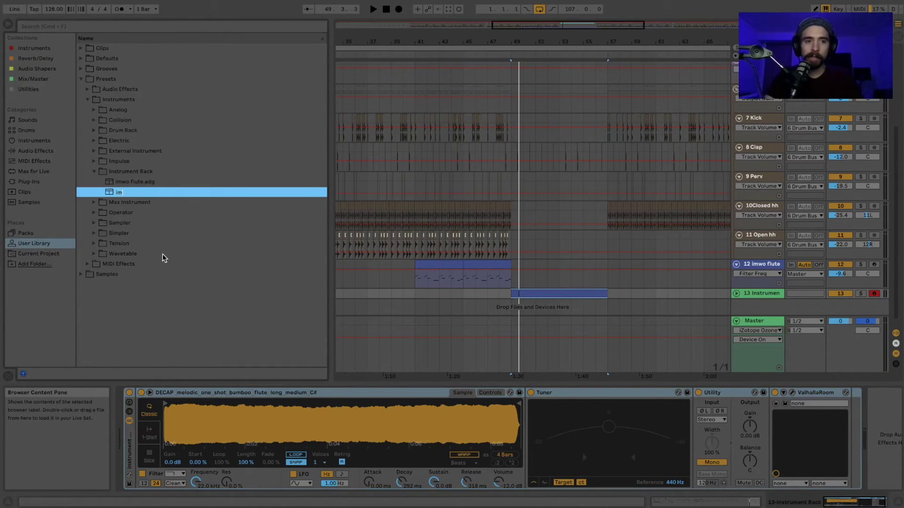
{"action": "type", "text": "wo flut"}
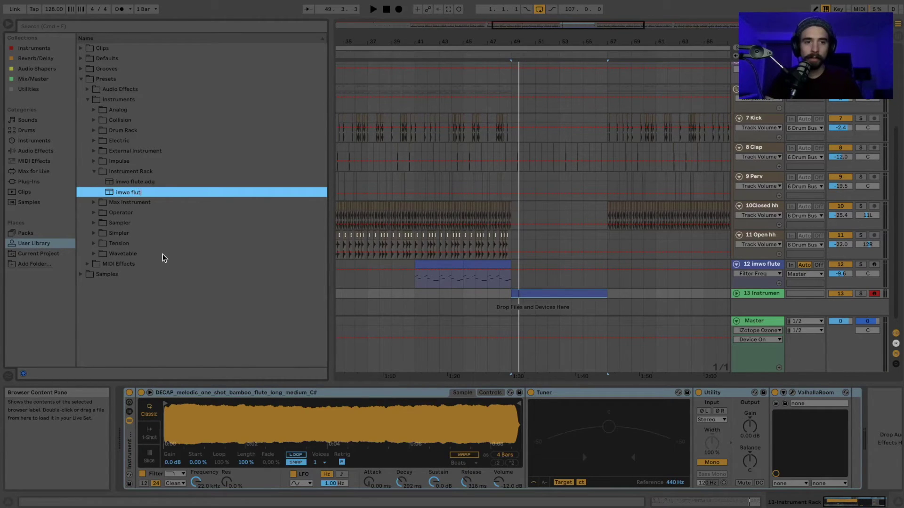
{"action": "type", "text": "e 2"}
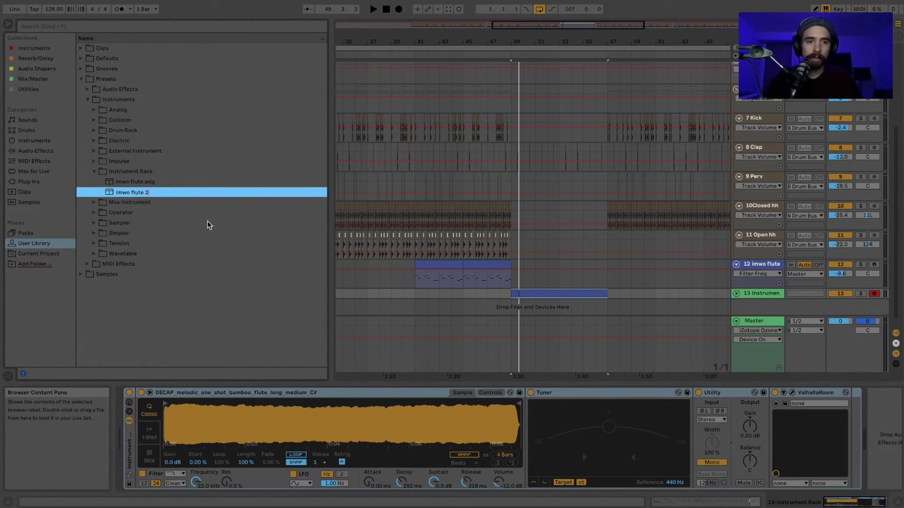
{"action": "key", "text": "Return"}
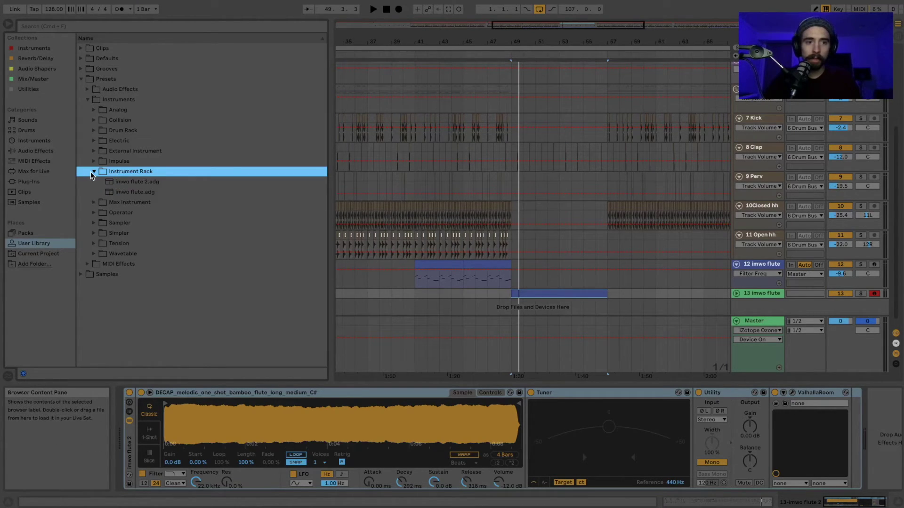
- Load 'imwo flute 2.adg' onto a new track 14 and close the ValhallaRoom window
{"action": "left_click_drag", "start_coordinate": [125, 184], "coordinate": [755, 308]}
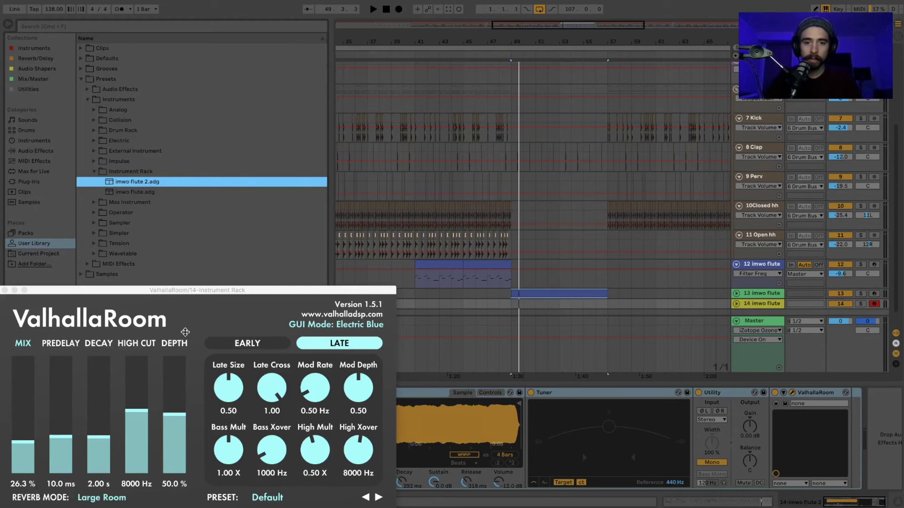
{"action": "left_click", "coordinate": [102, 296]}
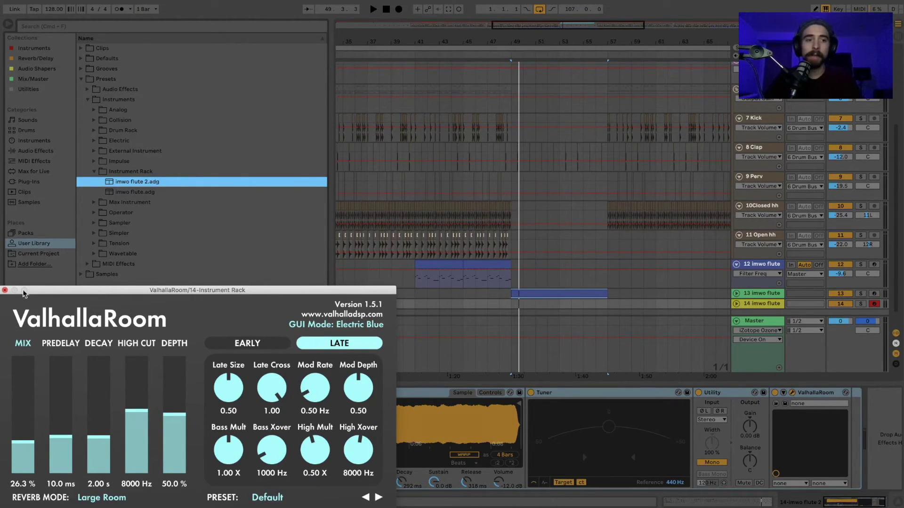
{"action": "left_click", "coordinate": [4, 291]}
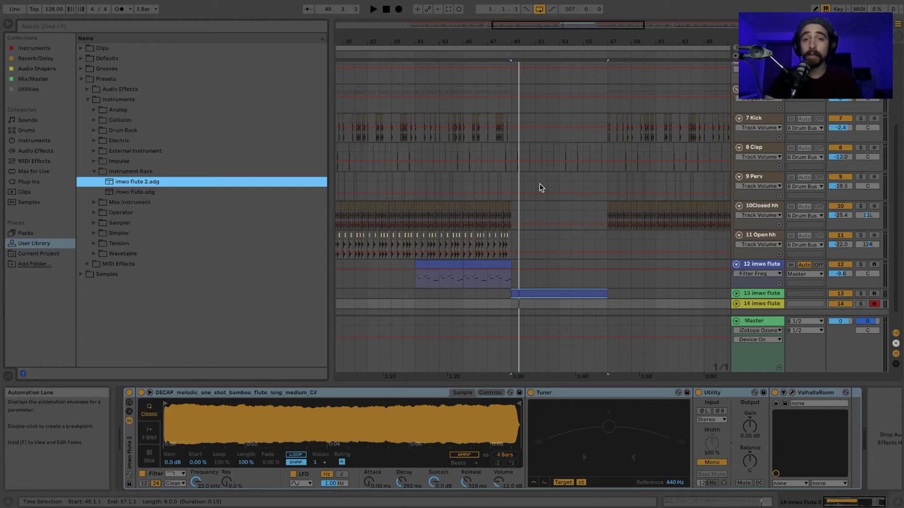
- Play the track 13 flute clip from bar 49, glancing at the mixer before returning to Arrangement view
{"action": "left_click", "coordinate": [520, 291]}
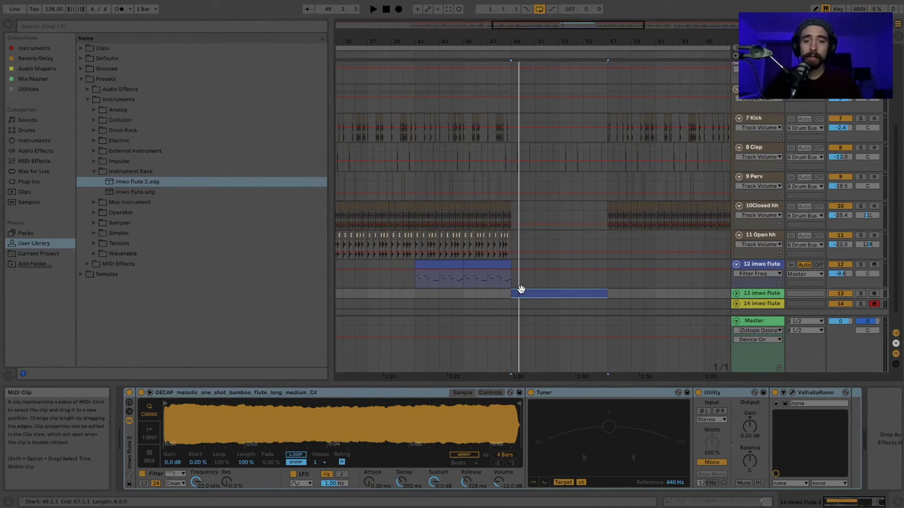
{"action": "key", "text": "space"}
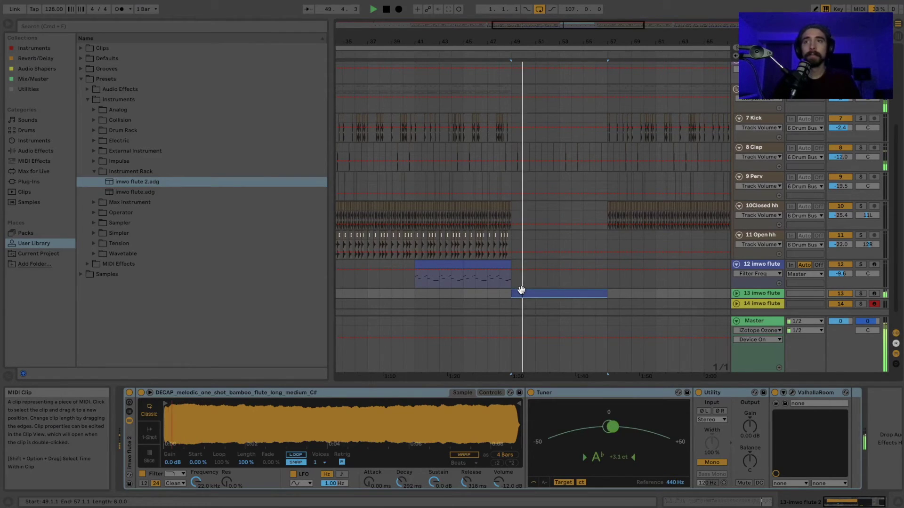
{"action": "key", "text": "Tab"}
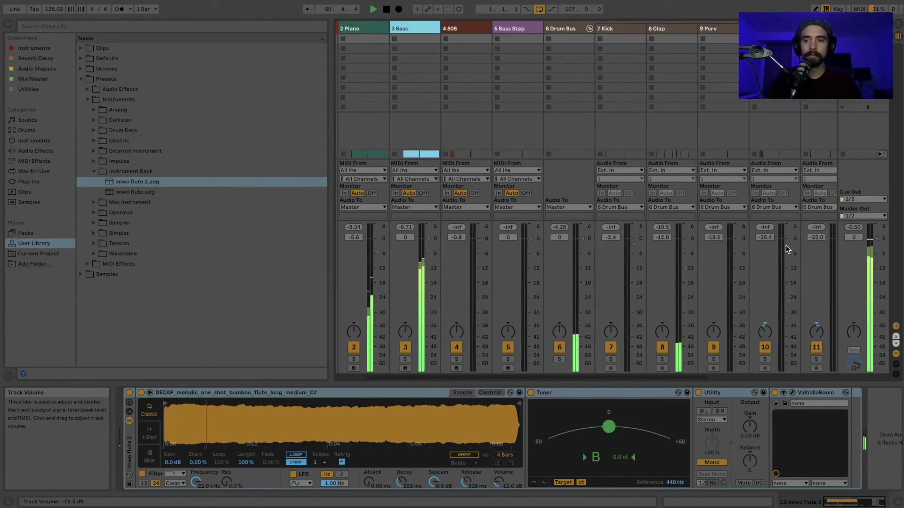
{"action": "scroll", "coordinate": [786, 244], "scroll_direction": "right", "scroll_amount": 4}
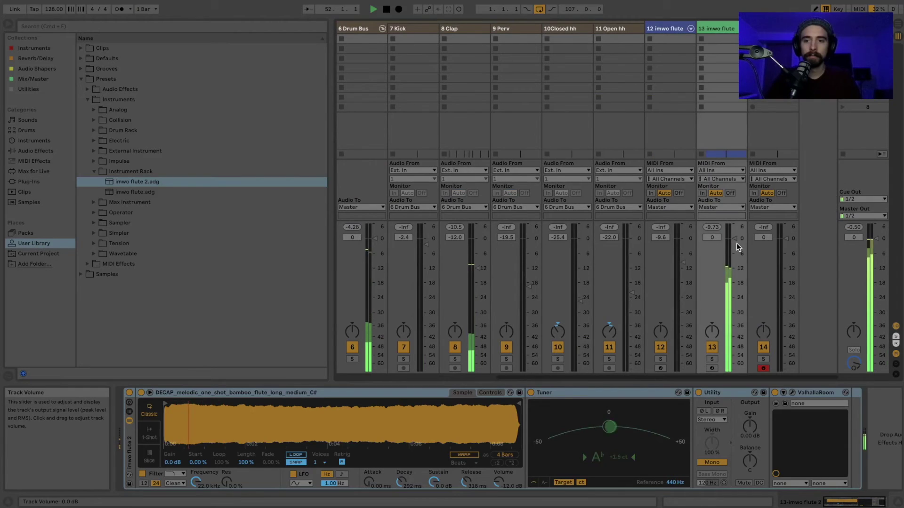
{"action": "key", "text": "Tab"}
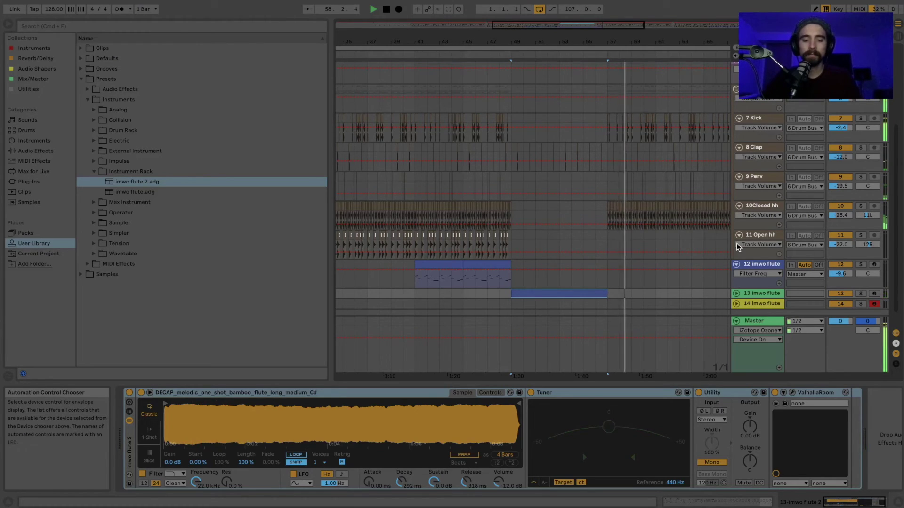
- Stop playback with the playhead just past the end of the track 13 flute clip
{"action": "key", "text": "space"}
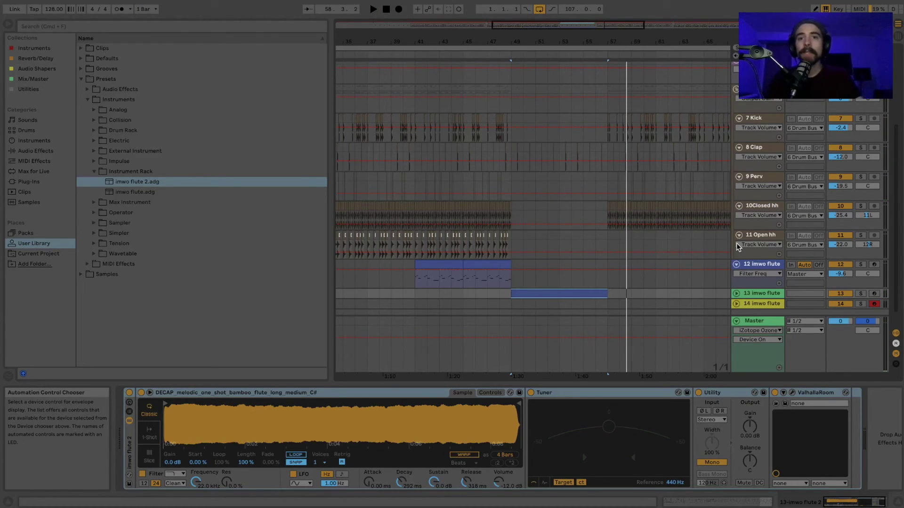